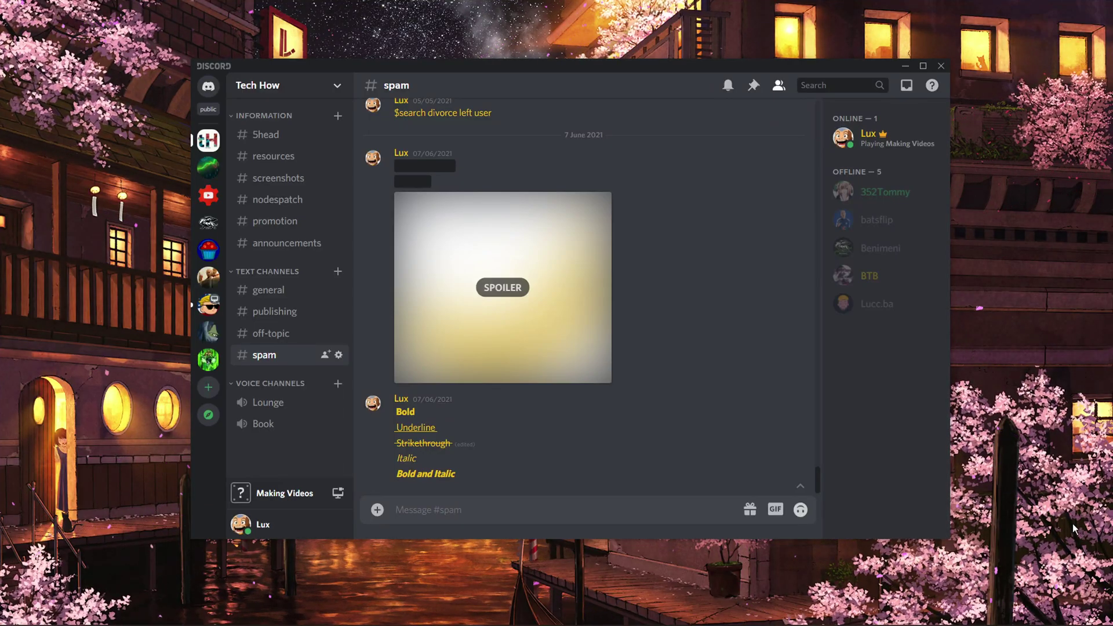
Collapse the text-formatting buttons and close the Discord window
{"action": "mouse_move", "coordinate": [746, 467]}
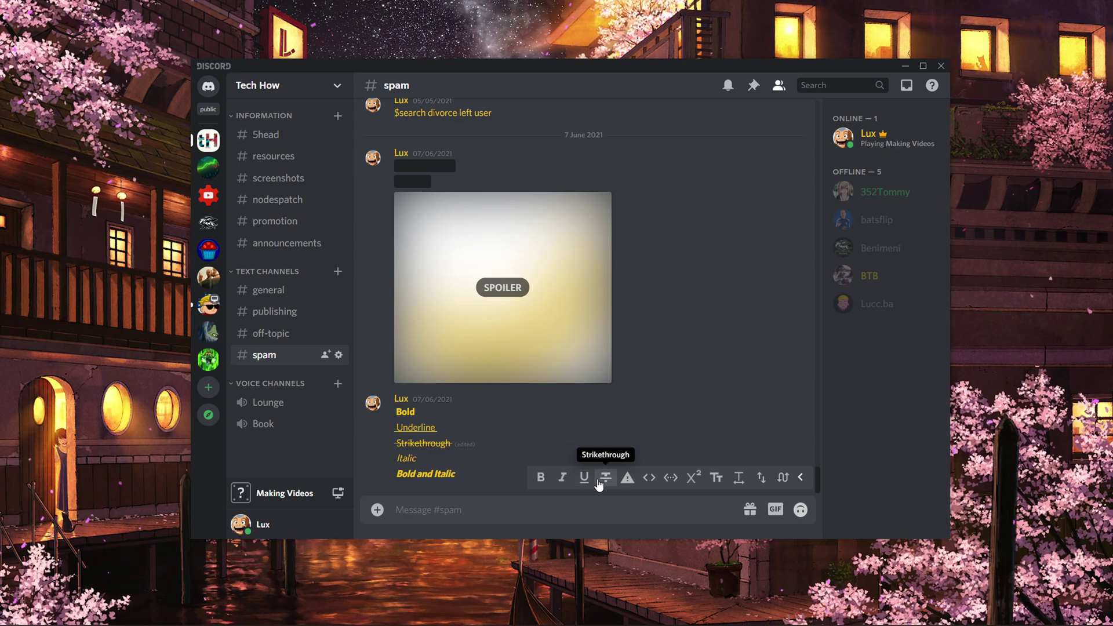
{"action": "left_click", "coordinate": [801, 478]}
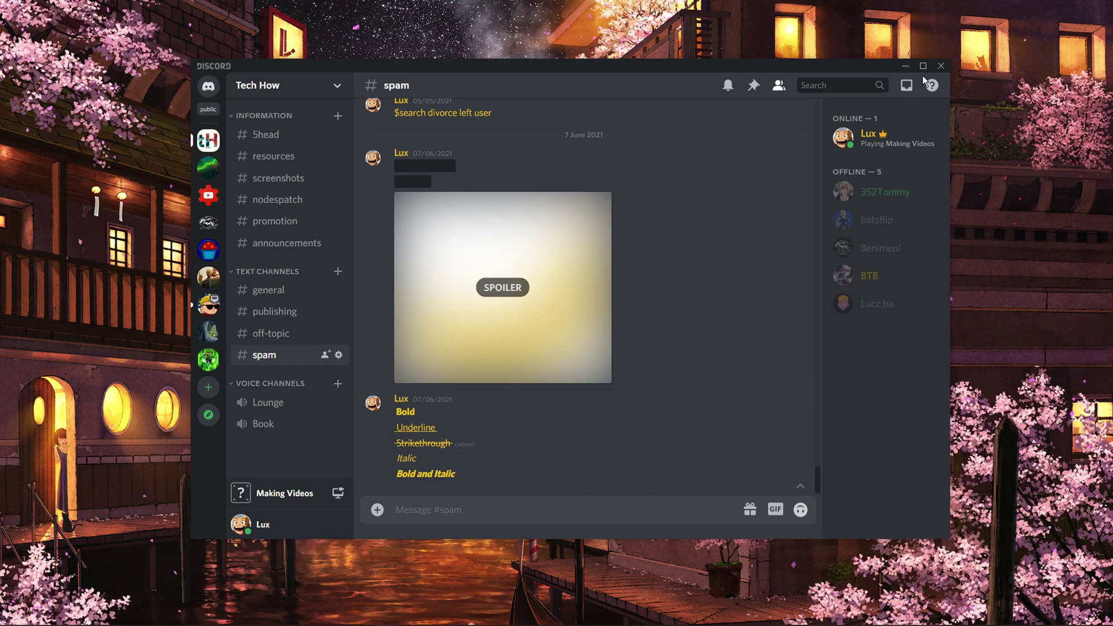
{"action": "left_click", "coordinate": [940, 65]}
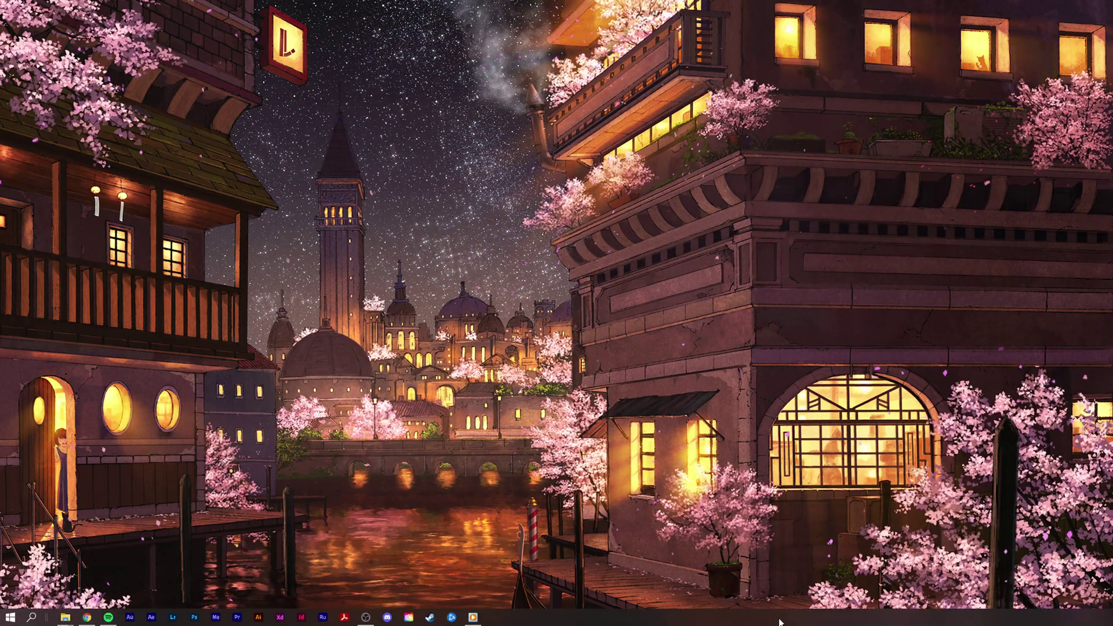
End the Discord (32 bit) process in Task Manager, then close Task Manager
{"action": "right_click", "coordinate": [779, 620]}
{"action": "left_click", "coordinate": [809, 561]}
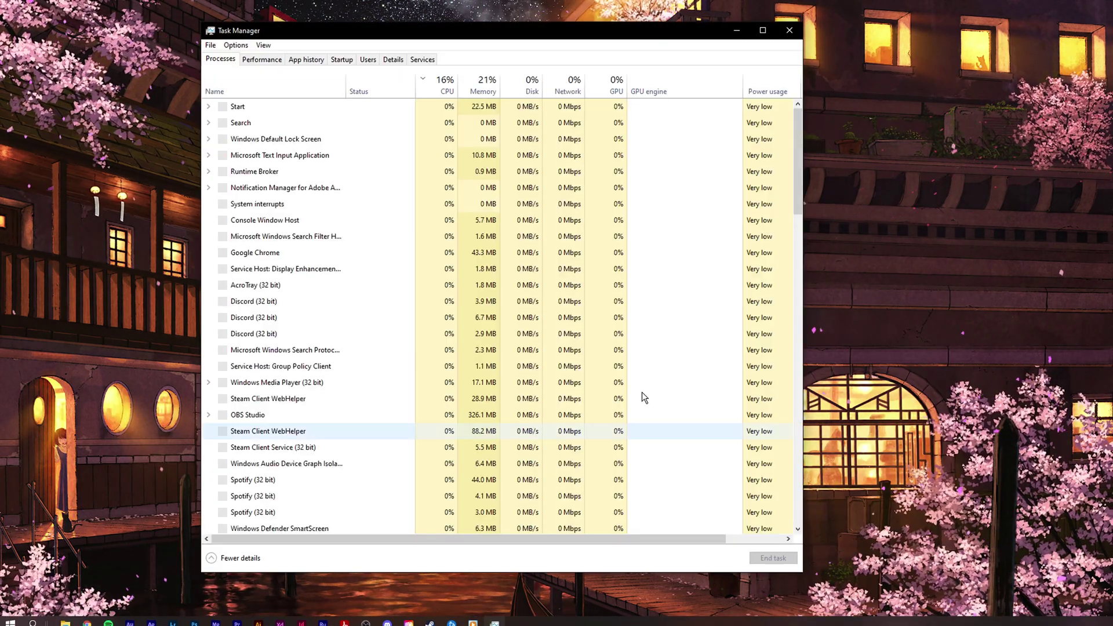
{"action": "left_click", "coordinate": [307, 204]}
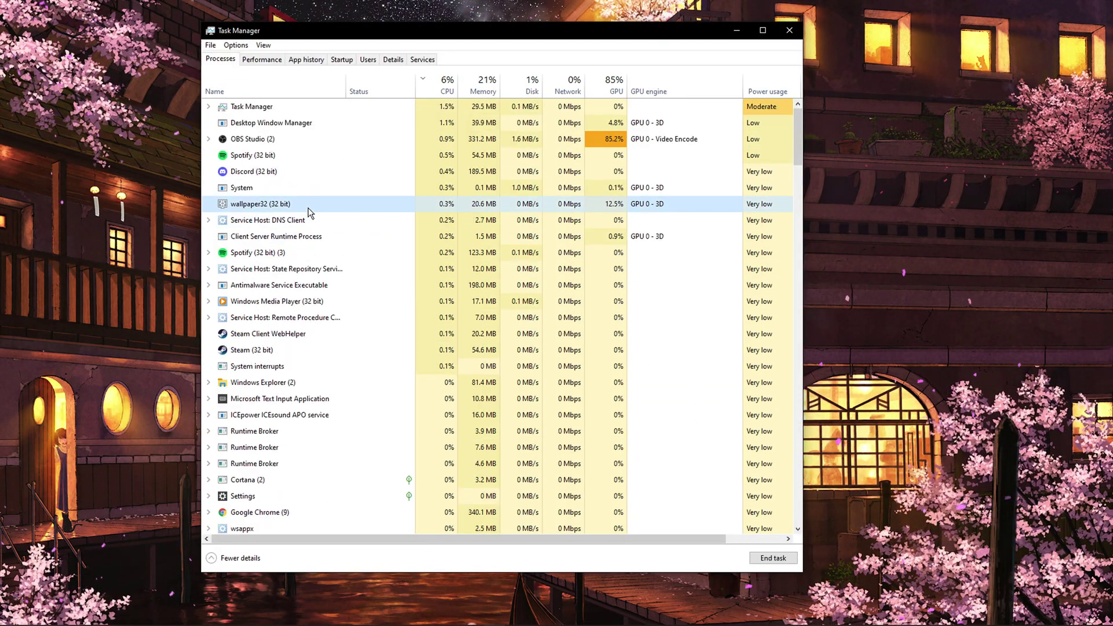
{"action": "left_click", "coordinate": [305, 171]}
{"action": "right_click", "coordinate": [304, 162]}
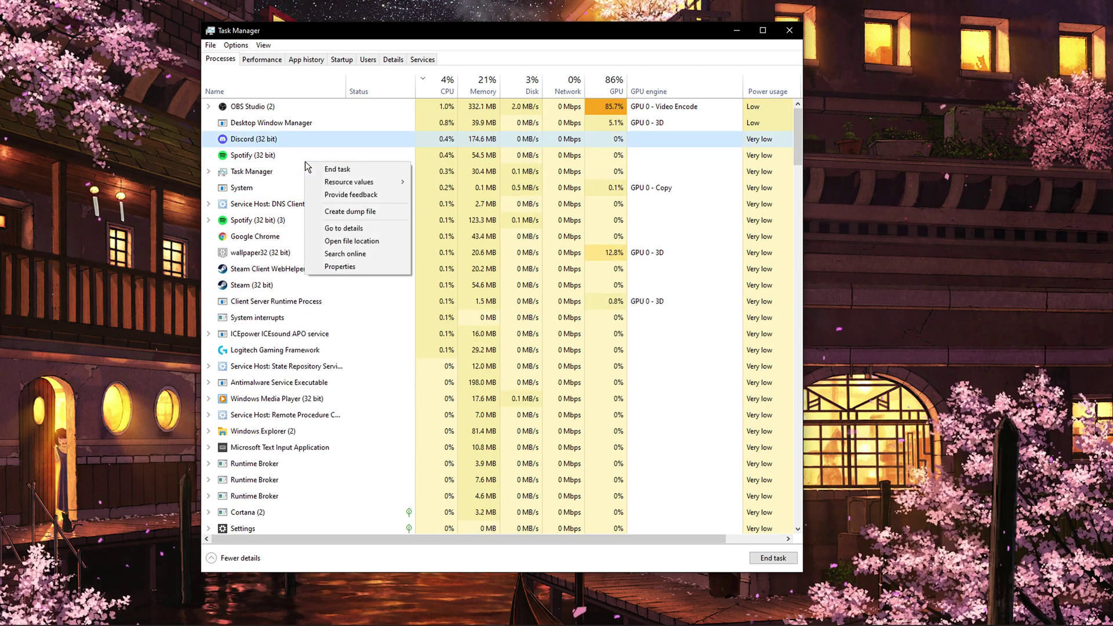
{"action": "left_click", "coordinate": [366, 169]}
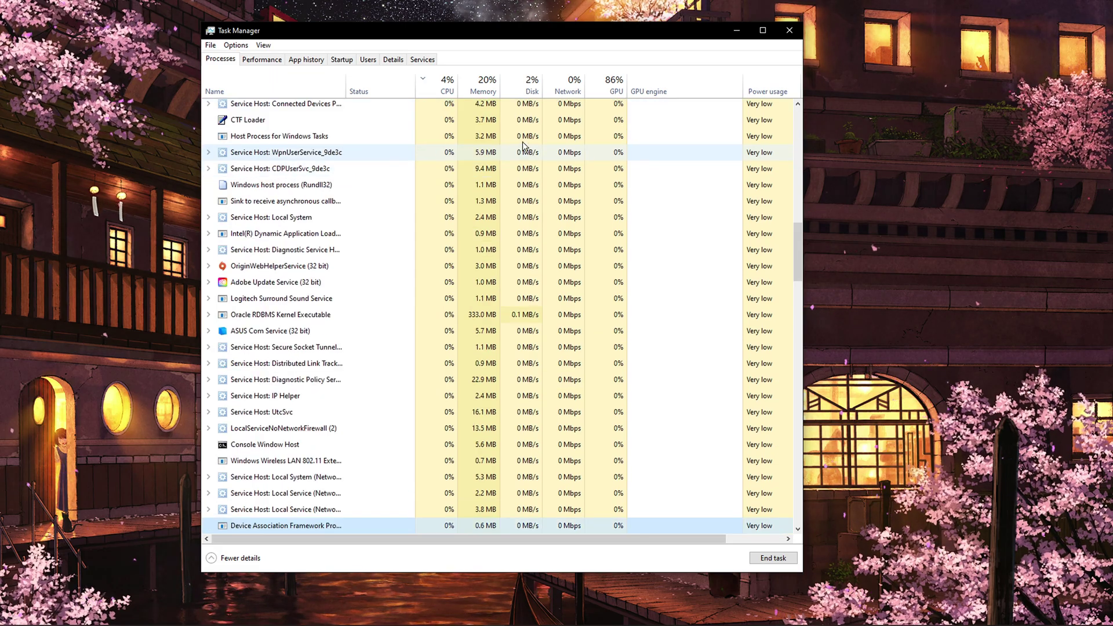
{"action": "left_click", "coordinate": [784, 33]}
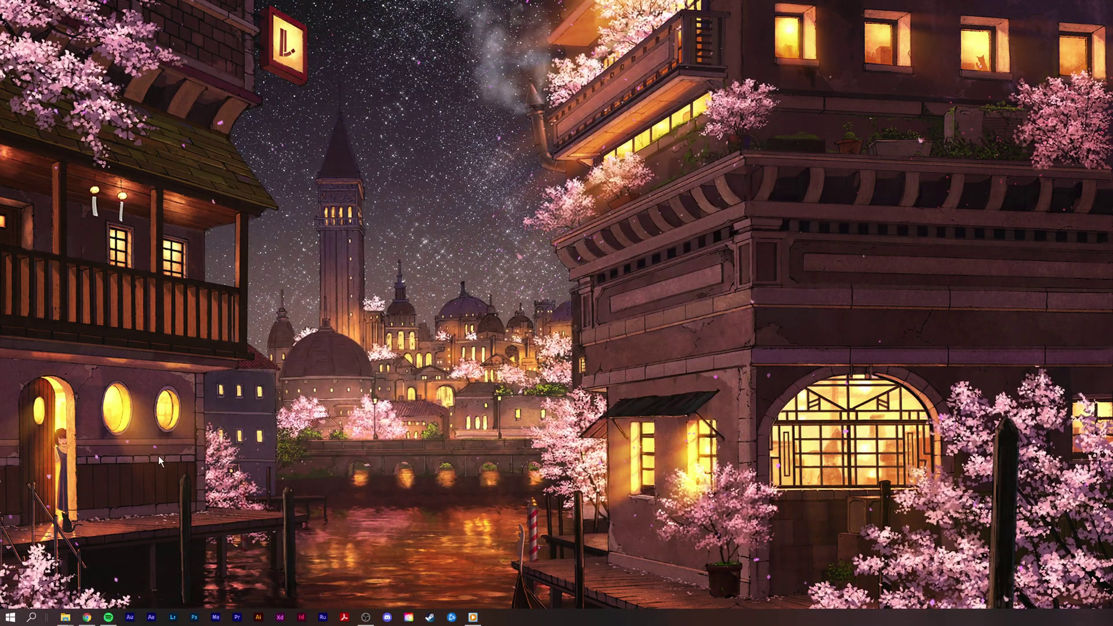
Download the BetterDiscord v1.1.1 Windows installer from betterdiscord.app in Chrome
{"action": "left_click", "coordinate": [86, 618]}
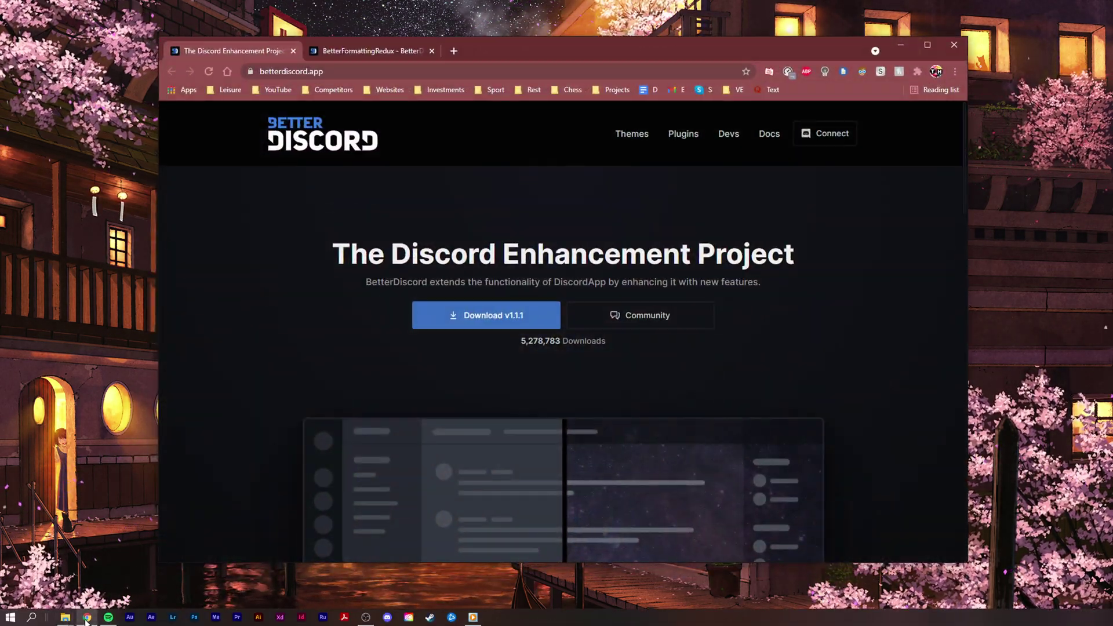
{"action": "left_click", "coordinate": [477, 323]}
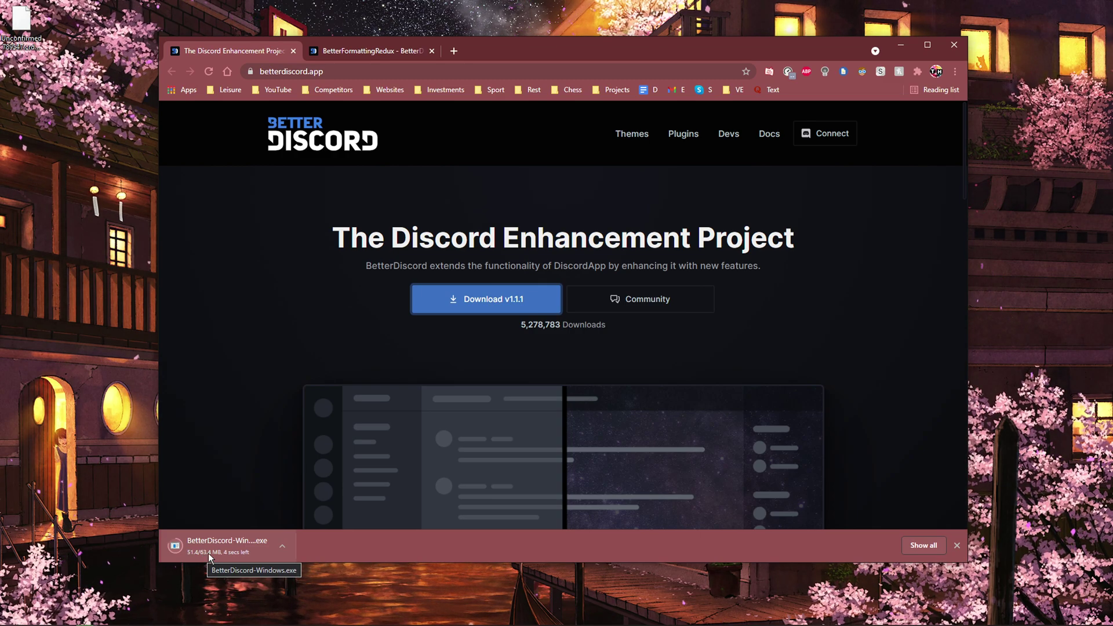
{"action": "left_click", "coordinate": [281, 546]}
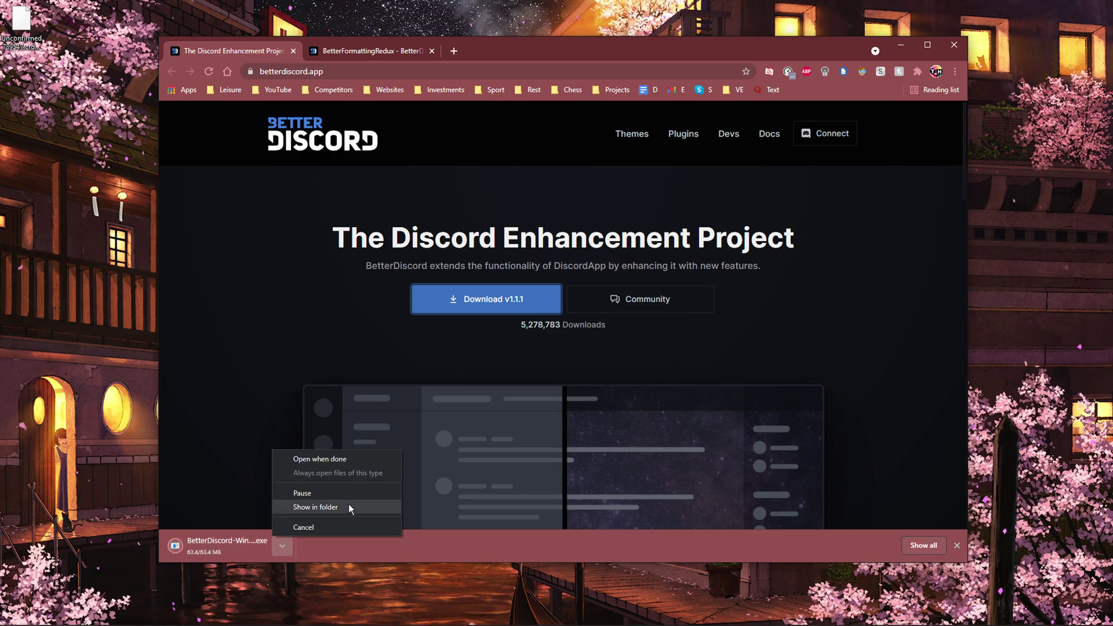
{"action": "left_click", "coordinate": [704, 548]}
Accept the BetterDiscord licence agreement and choose Install BetterDiscord
{"action": "left_click", "coordinate": [956, 545]}
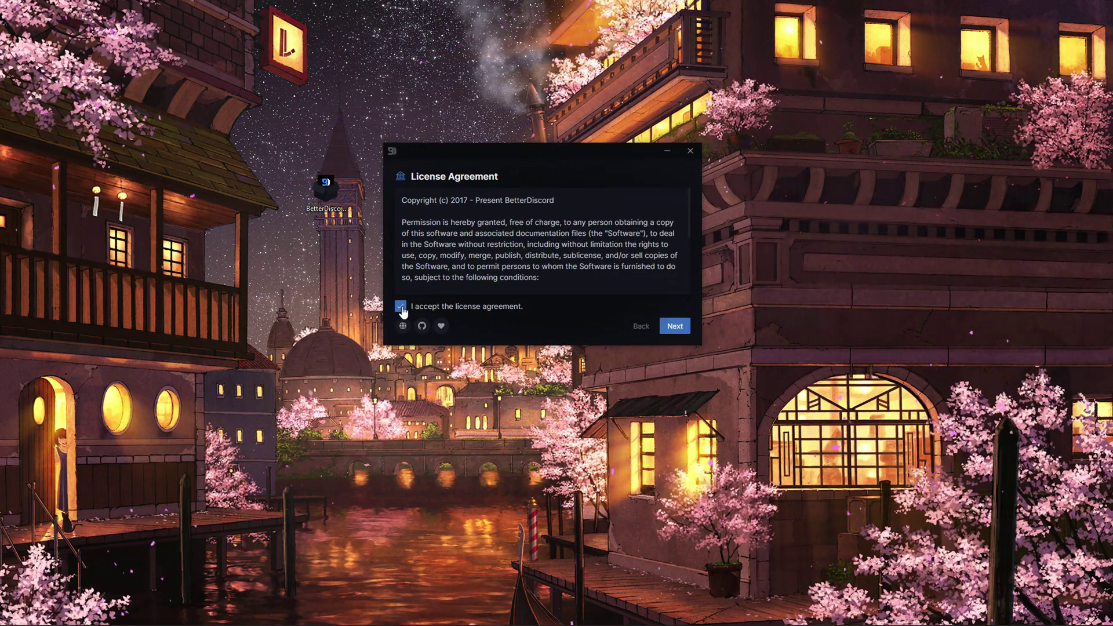
{"action": "left_click", "coordinate": [684, 329]}
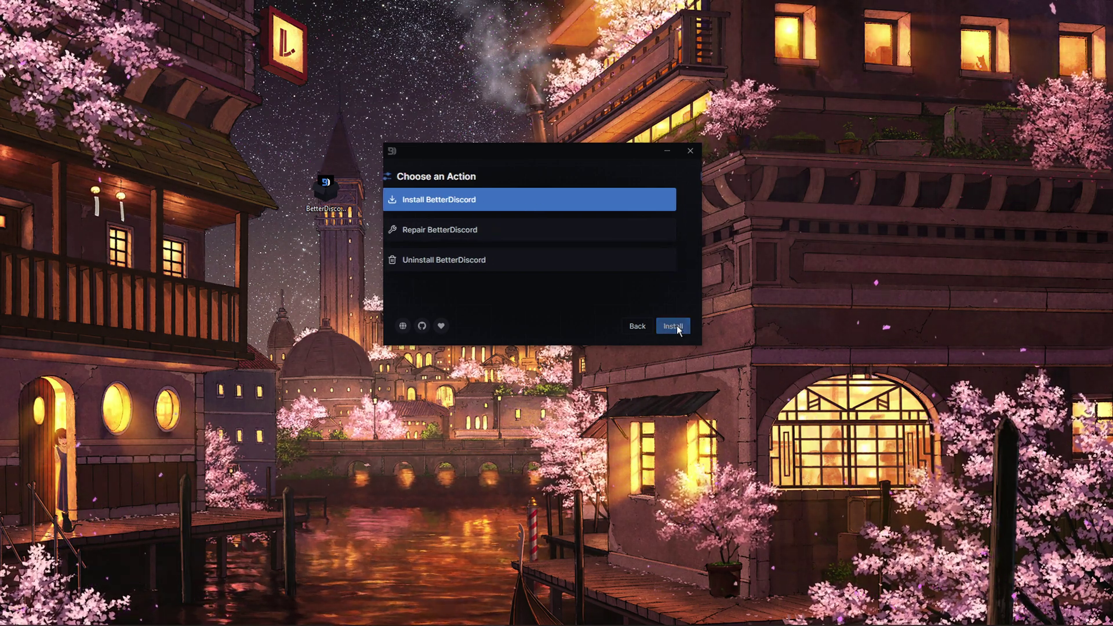
{"action": "left_click", "coordinate": [674, 326]}
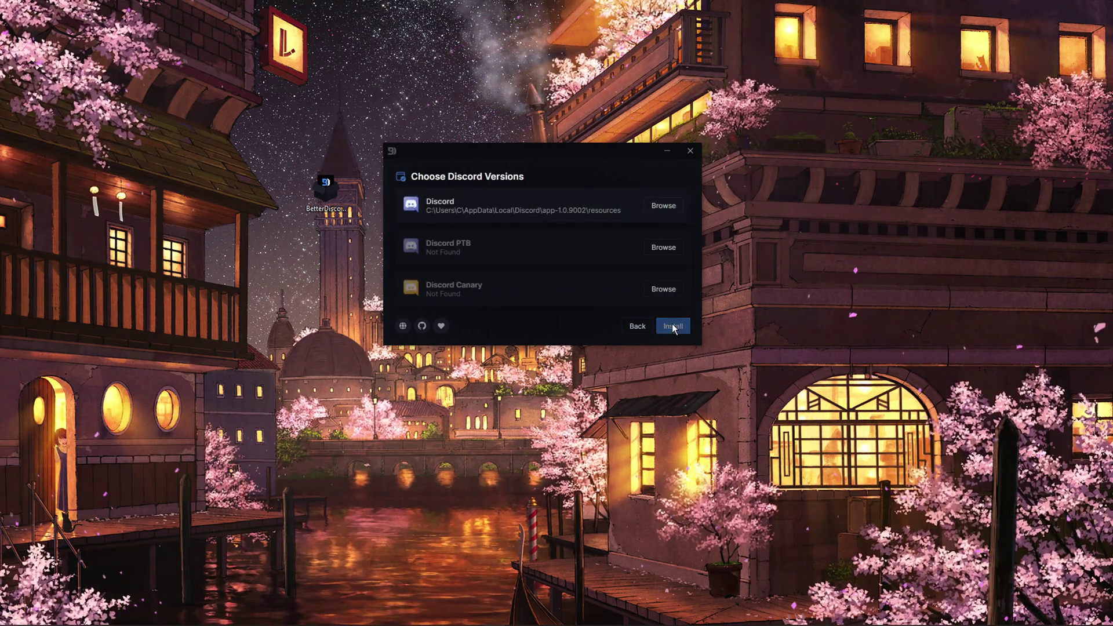
Select the main Discord installation as the target, keeping the detected install path
{"action": "left_click", "coordinate": [626, 220]}
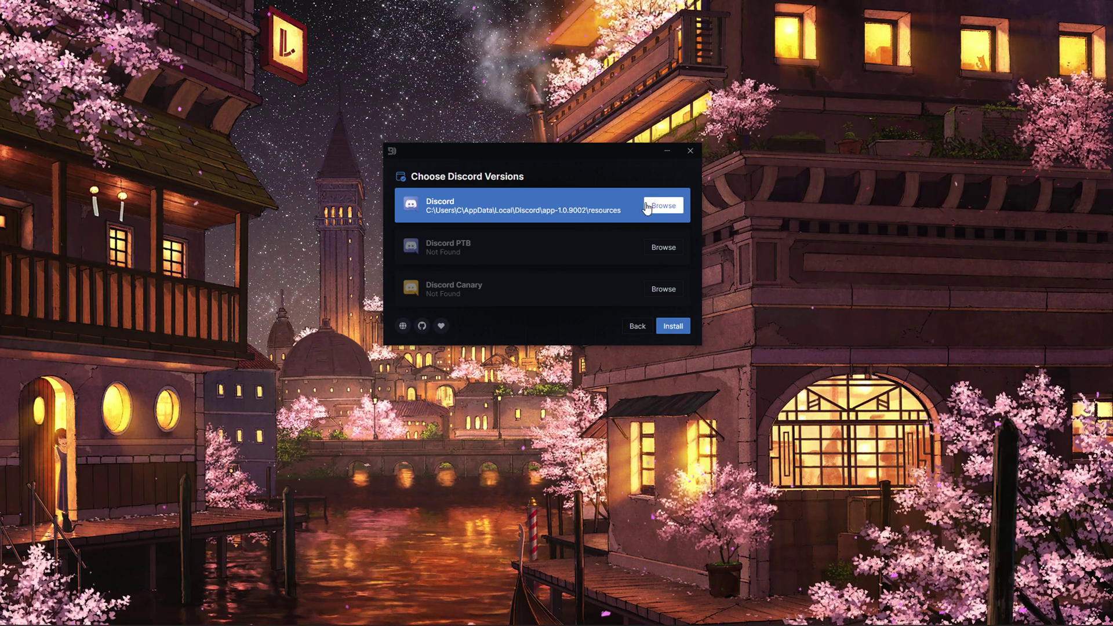
{"action": "left_click", "coordinate": [653, 208]}
{"action": "left_click_drag", "start_coordinate": [709, 152], "coordinate": [576, 145]}
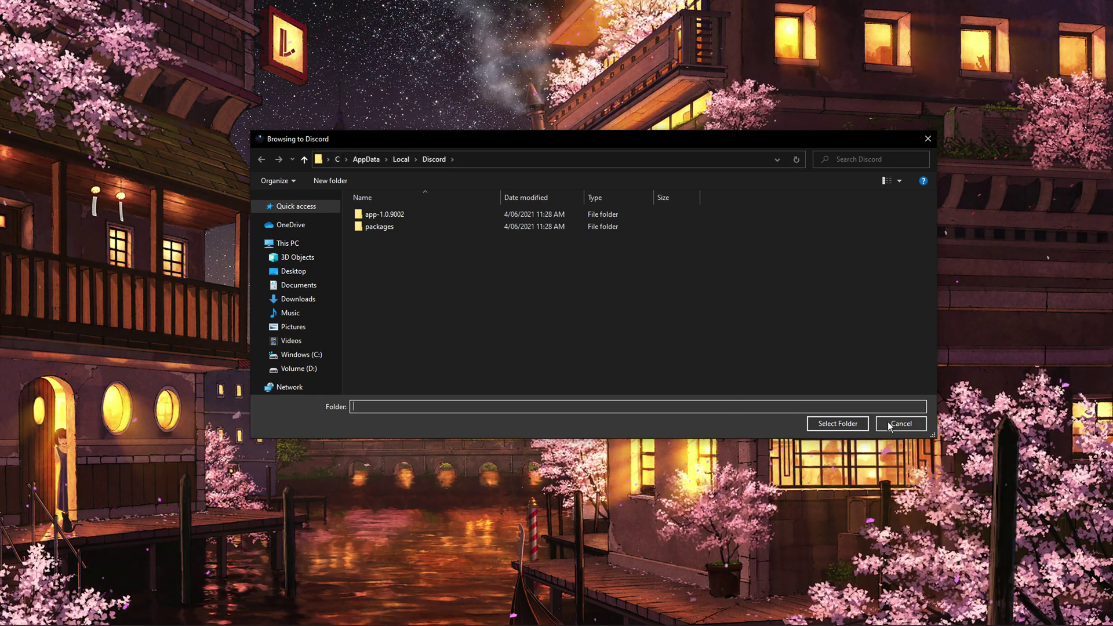
{"action": "left_click", "coordinate": [838, 423]}
Install BetterDiscord, download BetterFormattingRedux's missing library, and dismiss the Streamer Mode notice
{"action": "left_click", "coordinate": [673, 326]}
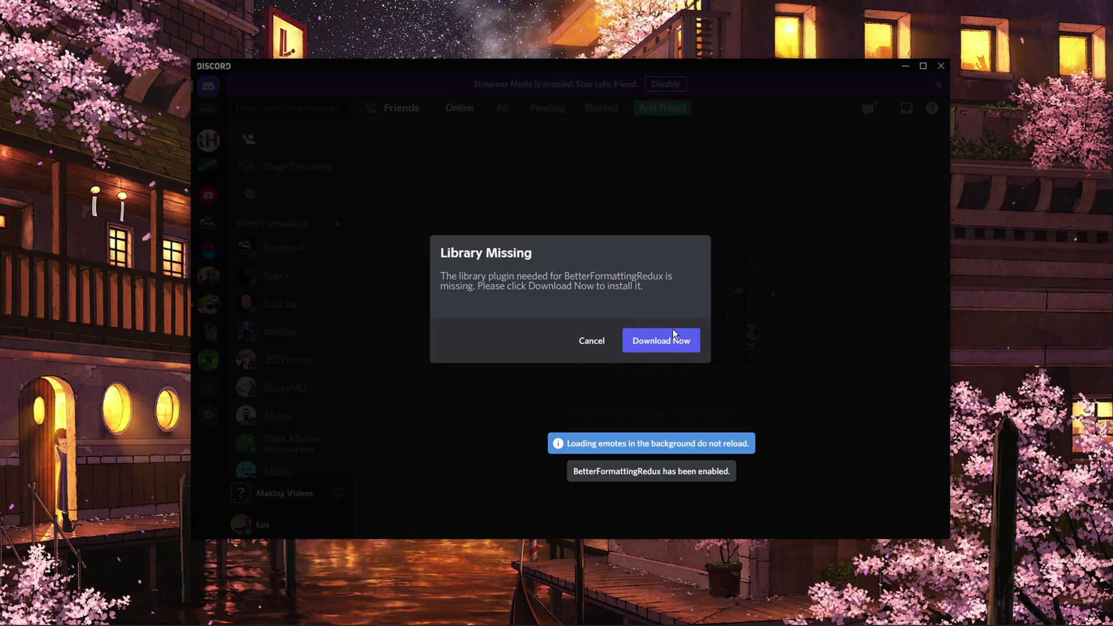
{"action": "left_click", "coordinate": [589, 342]}
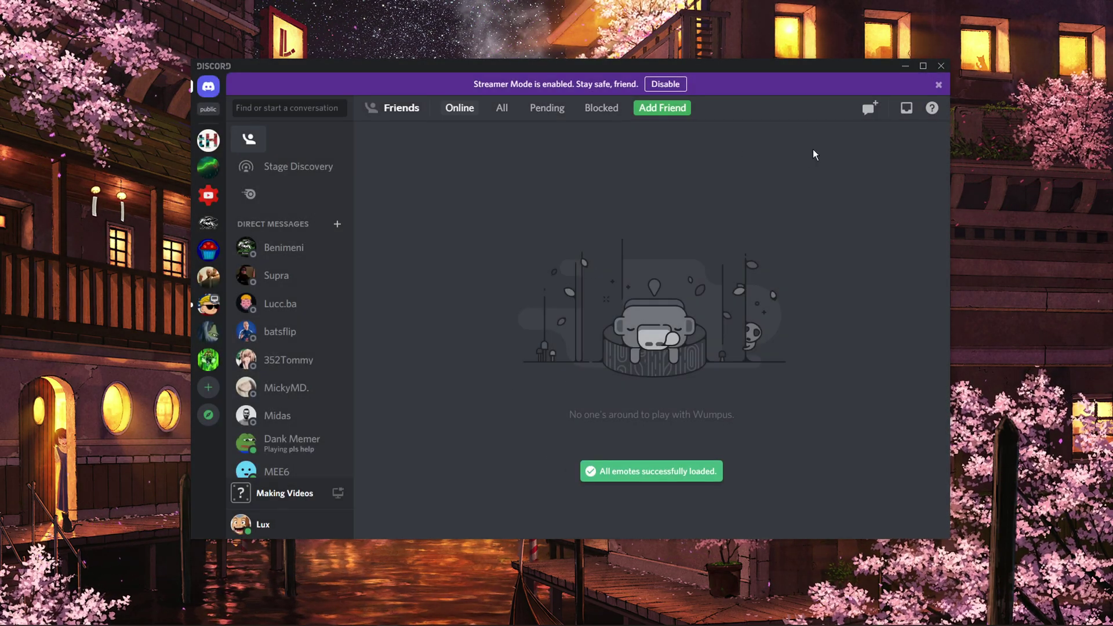
{"action": "left_click", "coordinate": [939, 85]}
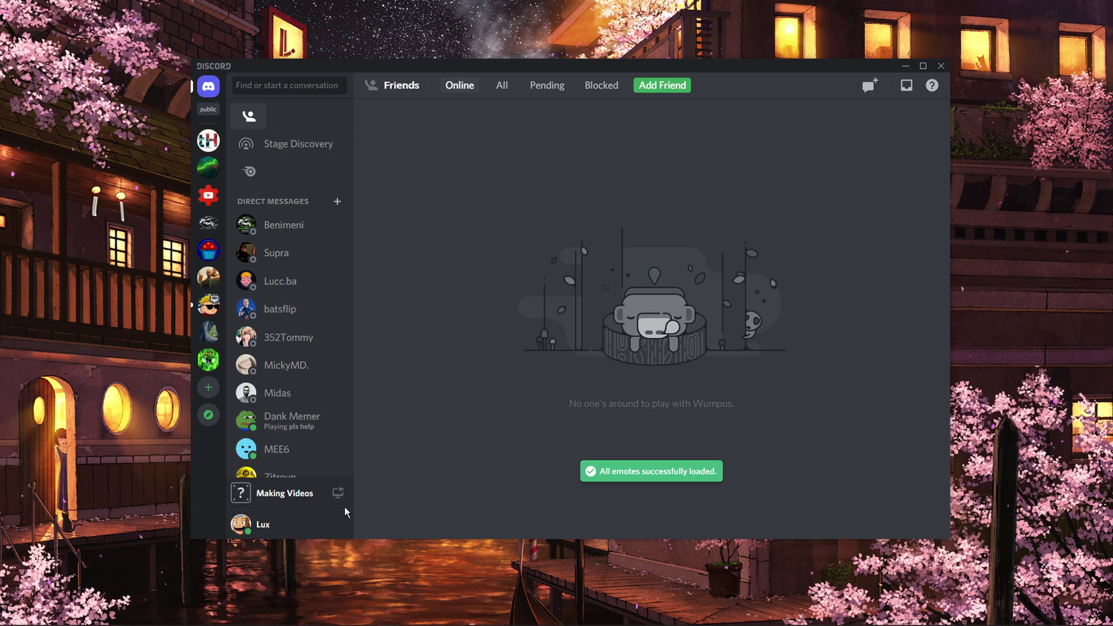
{"action": "mouse_move", "coordinate": [339, 524]}
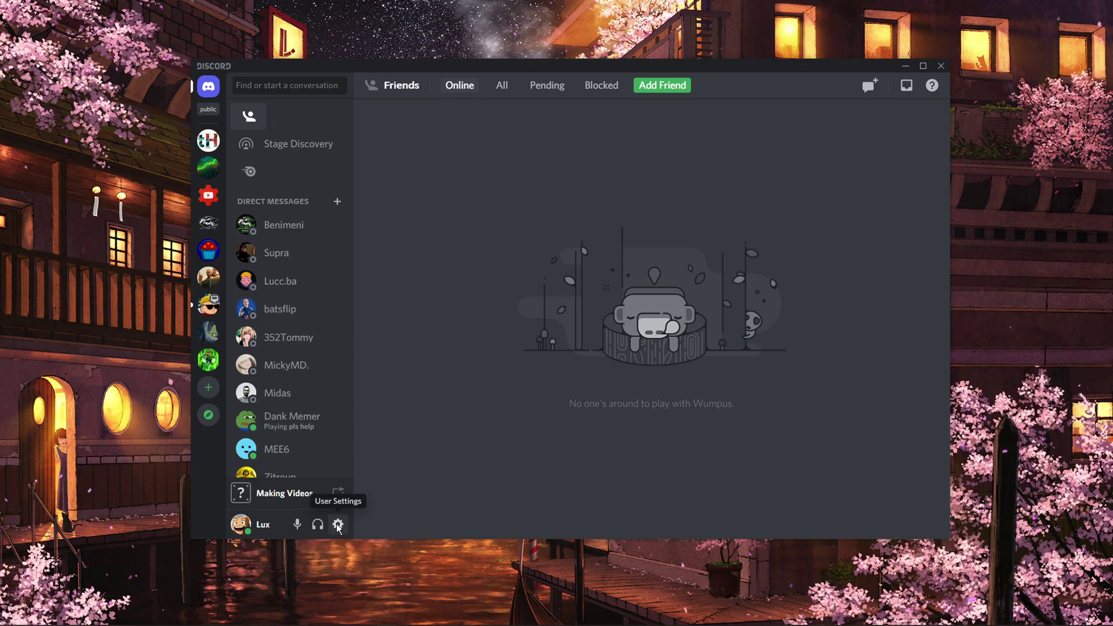
Go to User Settings > BetterDiscord Plugins and open the plugins folder
{"action": "left_click", "coordinate": [338, 525]}
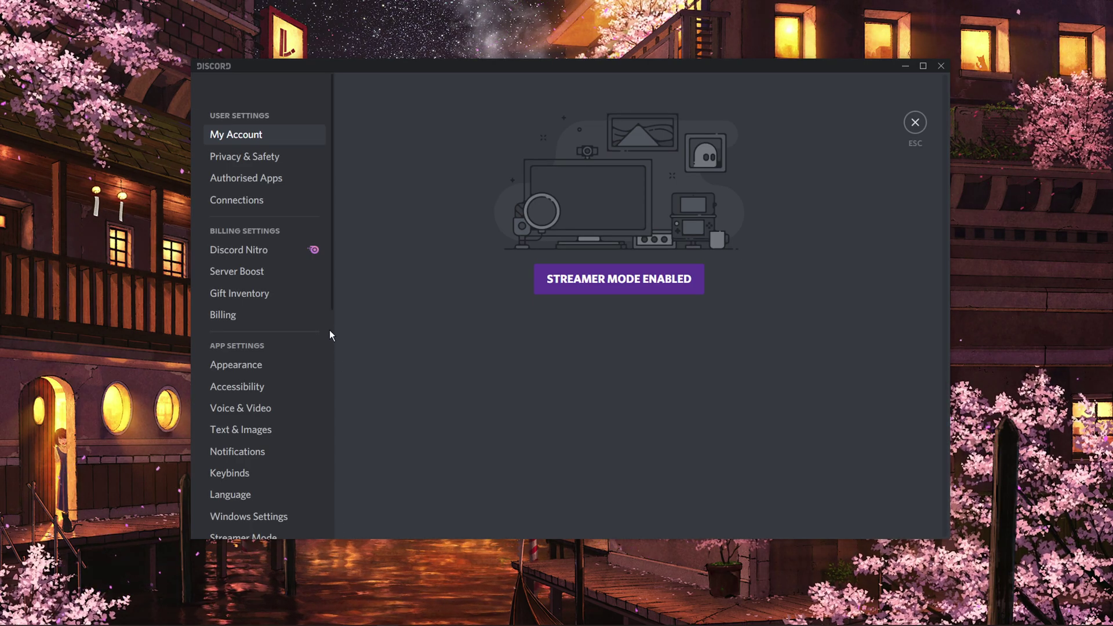
{"action": "left_click_drag", "start_coordinate": [332, 301], "coordinate": [325, 509]}
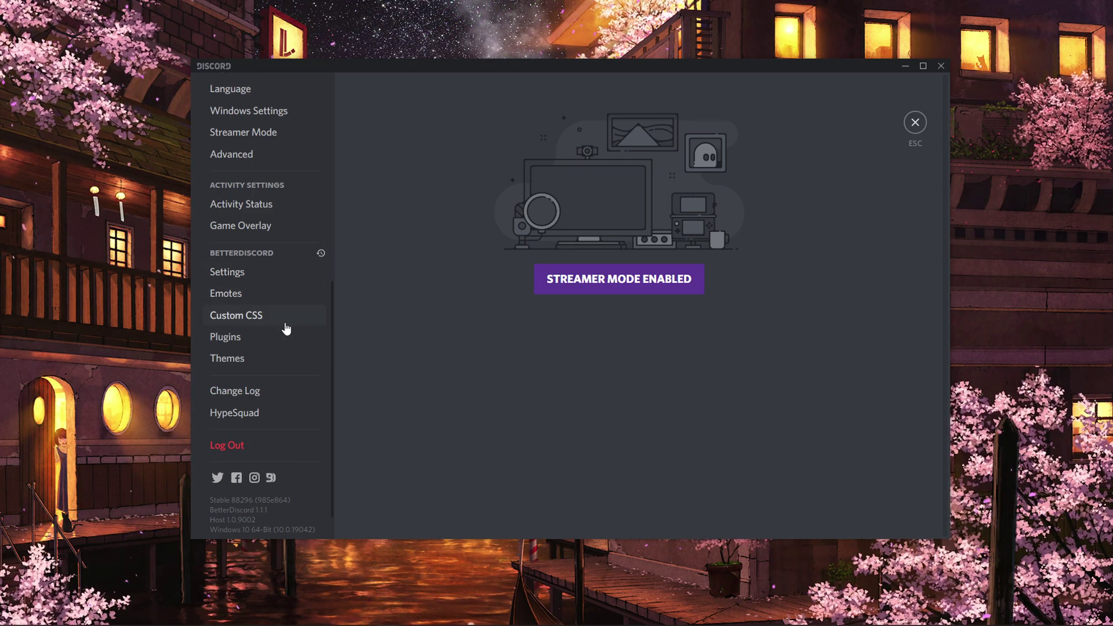
{"action": "left_click", "coordinate": [273, 338]}
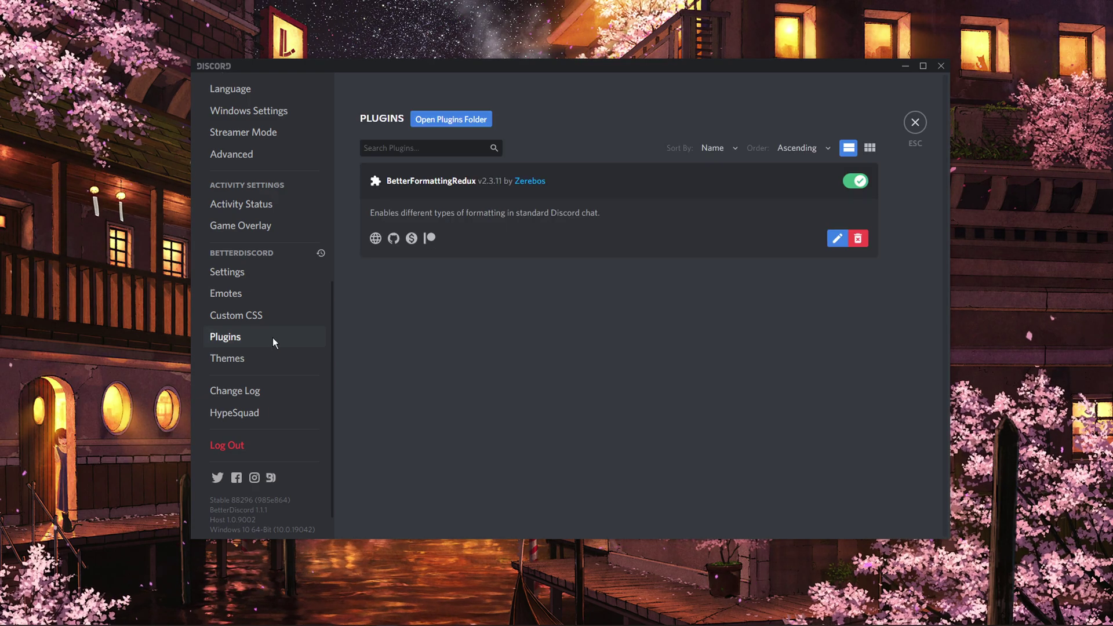
{"action": "left_click", "coordinate": [451, 120]}
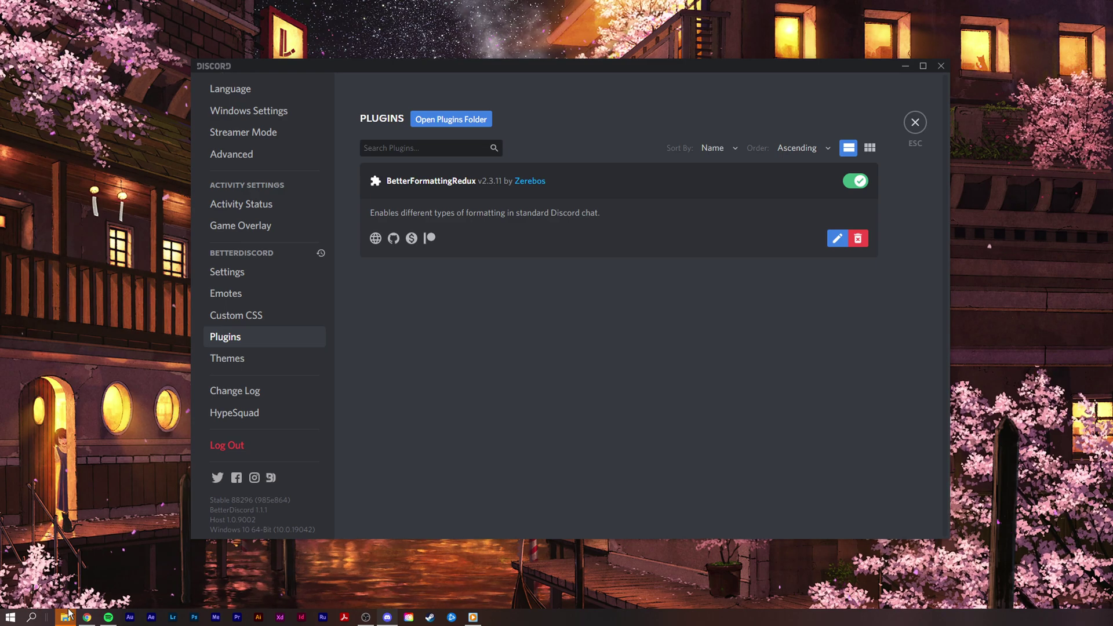
Close the z OBS Explorer window and bring the BetterDiscord plugins folder into view
{"action": "mouse_move", "coordinate": [81, 619]}
{"action": "left_click", "coordinate": [89, 585]}
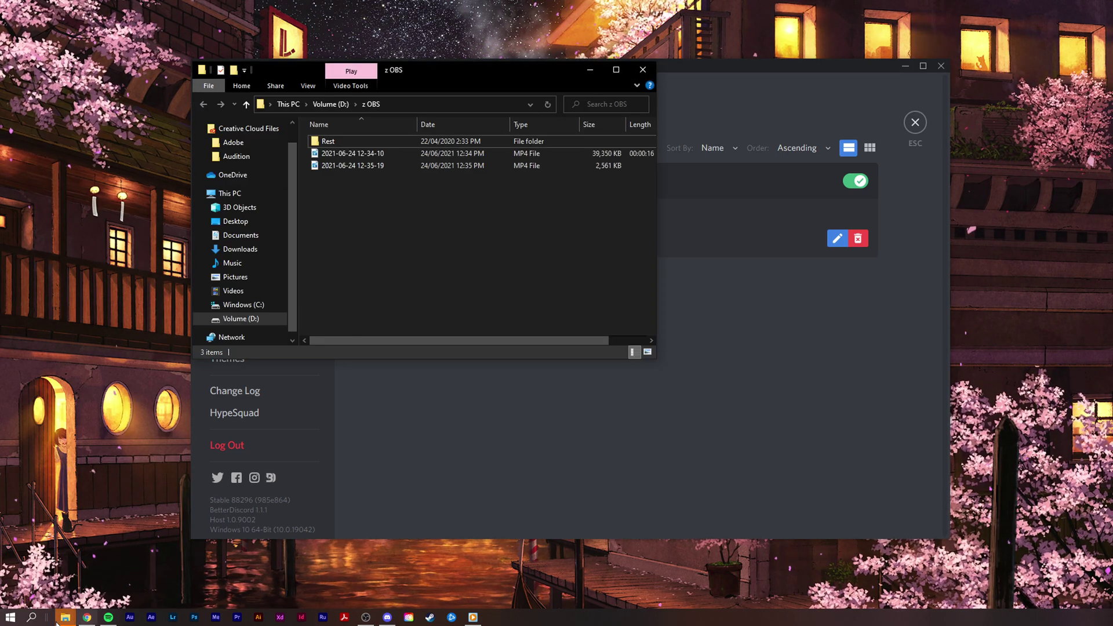
{"action": "left_click", "coordinate": [116, 579]}
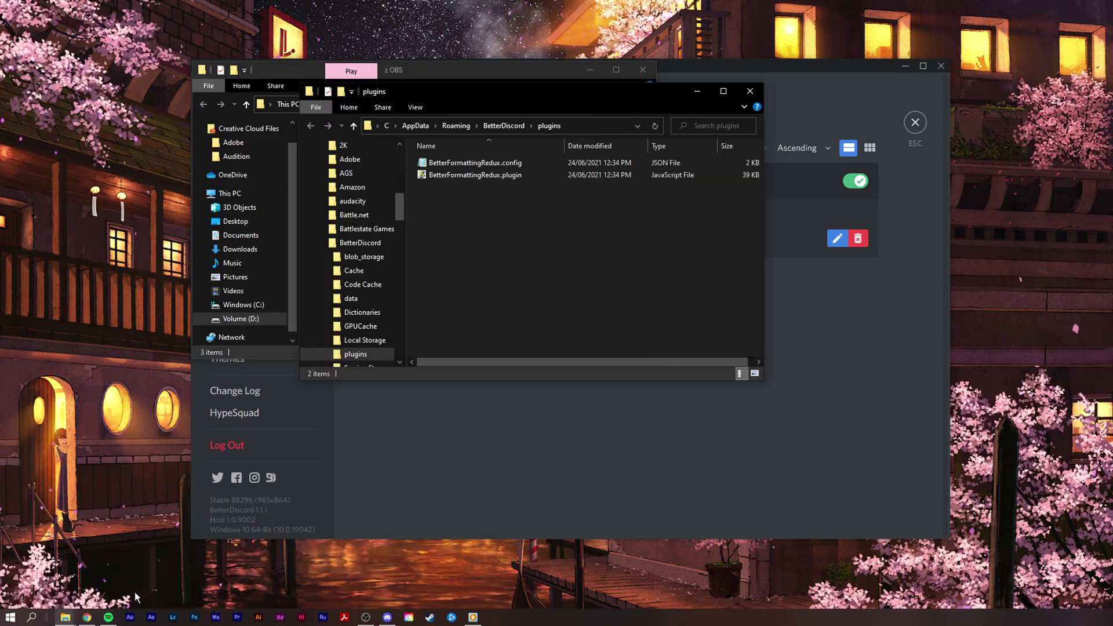
{"action": "left_click", "coordinate": [641, 68]}
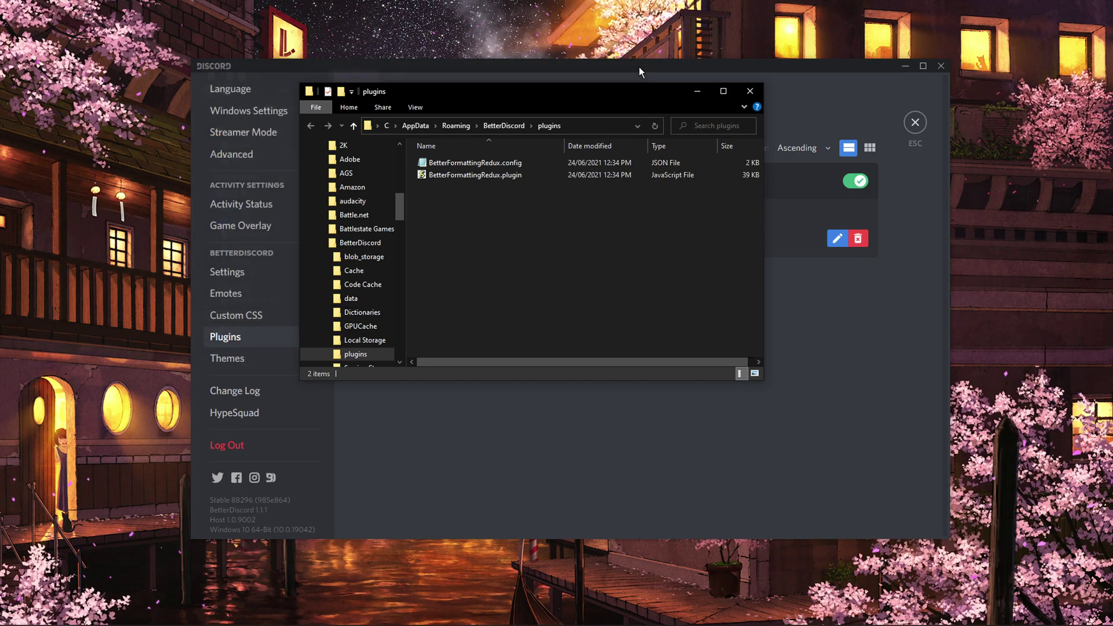
{"action": "mouse_move", "coordinate": [620, 93]}
{"action": "left_mouse_down"}
{"action": "mouse_move", "coordinate": [519, 85]}
{"action": "mouse_move", "coordinate": [509, 71]}
{"action": "left_mouse_up"}
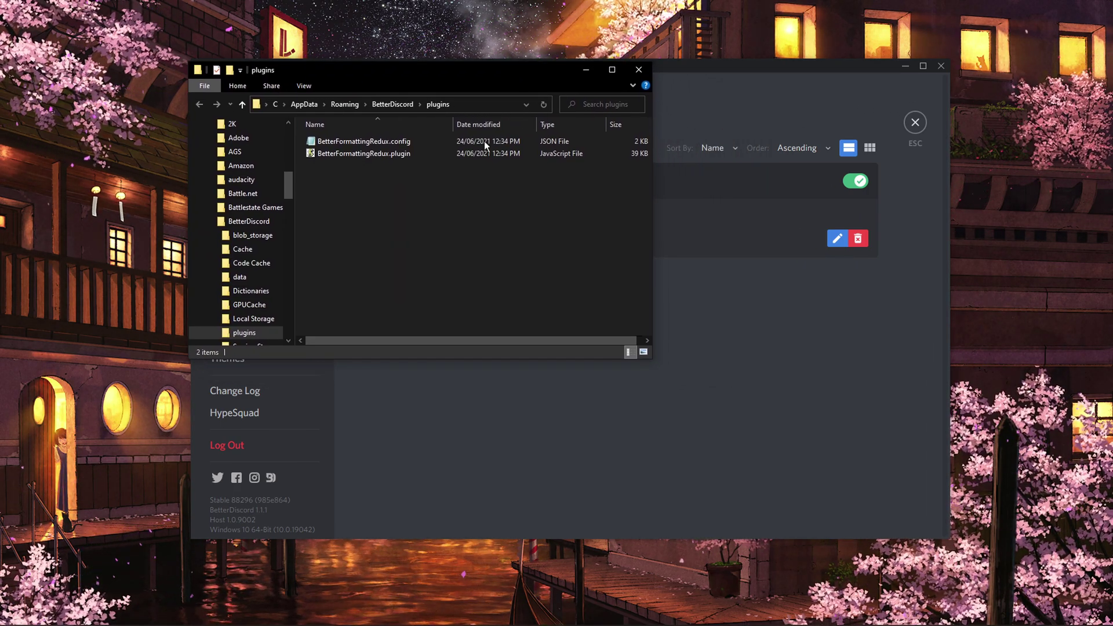
Download the BetterFormattingRedux plugin file from its BetterDiscord plugin page in Chrome
{"action": "left_click", "coordinate": [87, 621]}
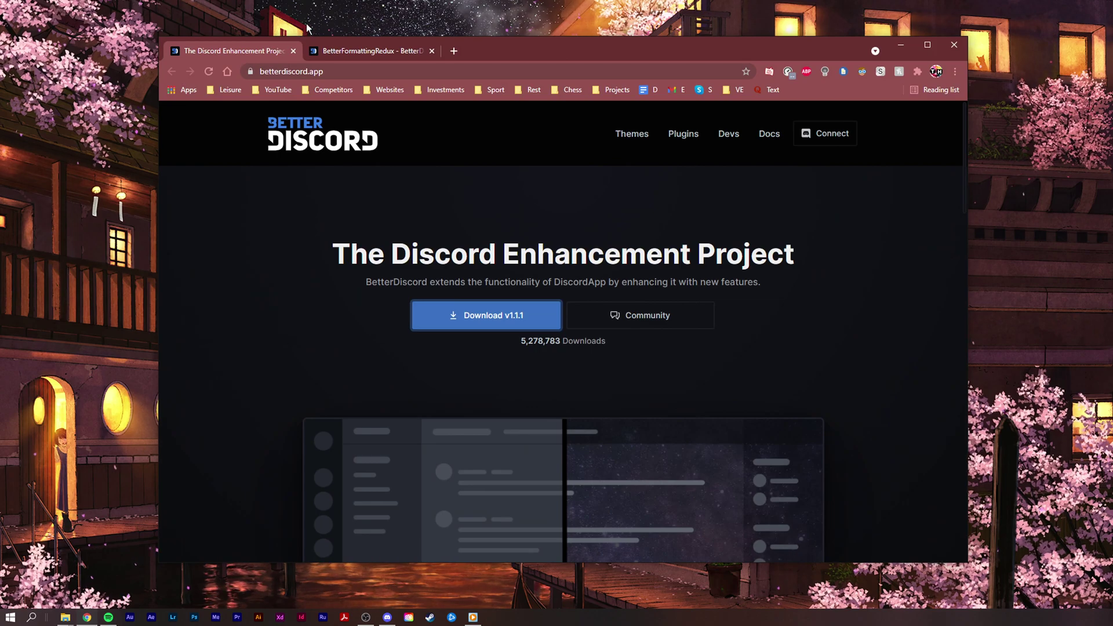
{"action": "left_click", "coordinate": [330, 47]}
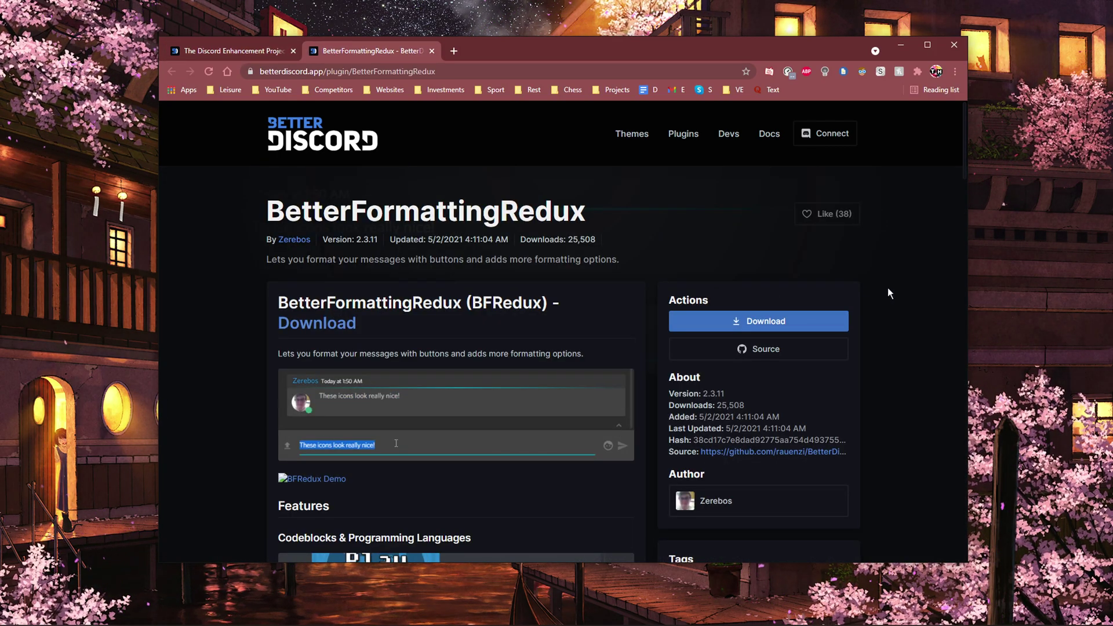
{"action": "left_click", "coordinate": [794, 321]}
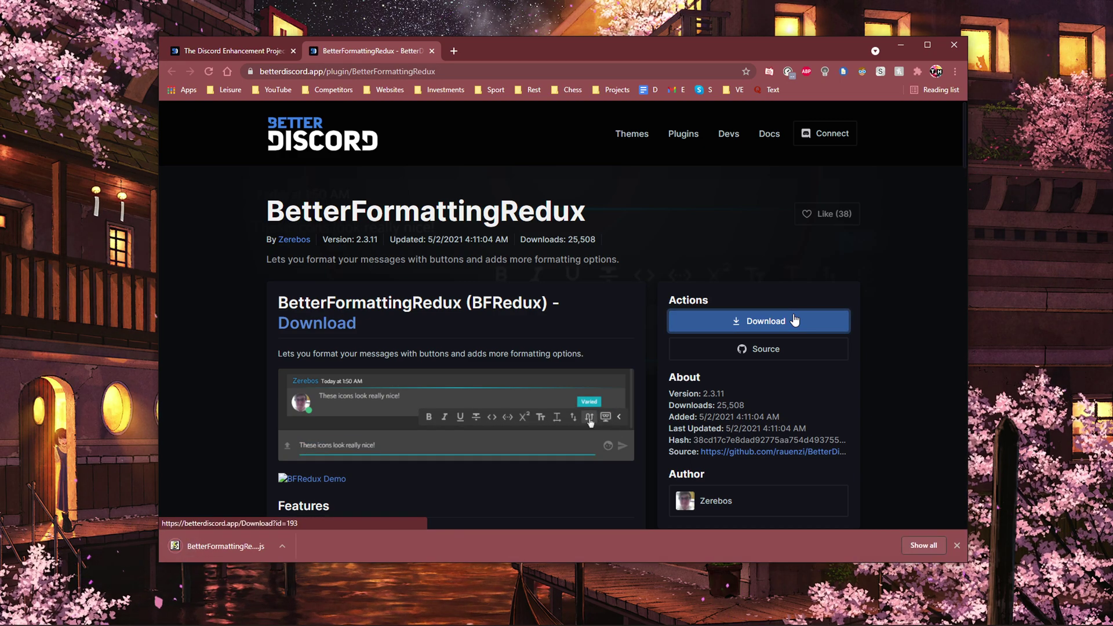
{"action": "left_click", "coordinate": [956, 546]}
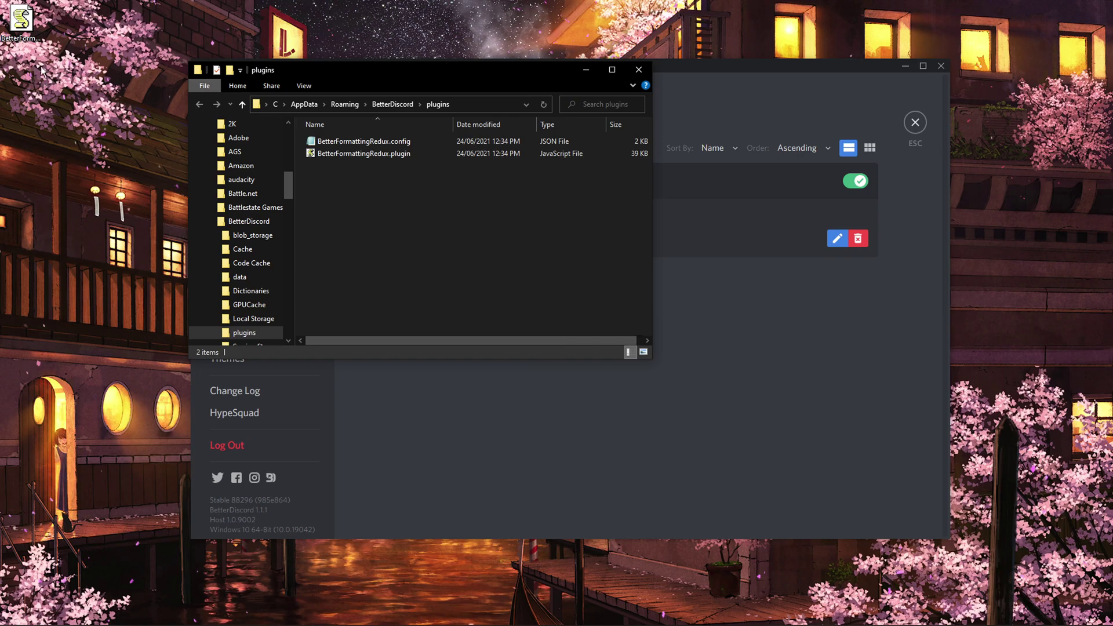
Move the downloaded BetterFormattingRedux file into the plugins folder, replacing the old copy
{"action": "left_click_drag", "start_coordinate": [23, 26], "coordinate": [101, 139]}
{"action": "left_click_drag", "start_coordinate": [160, 171], "coordinate": [367, 195]}
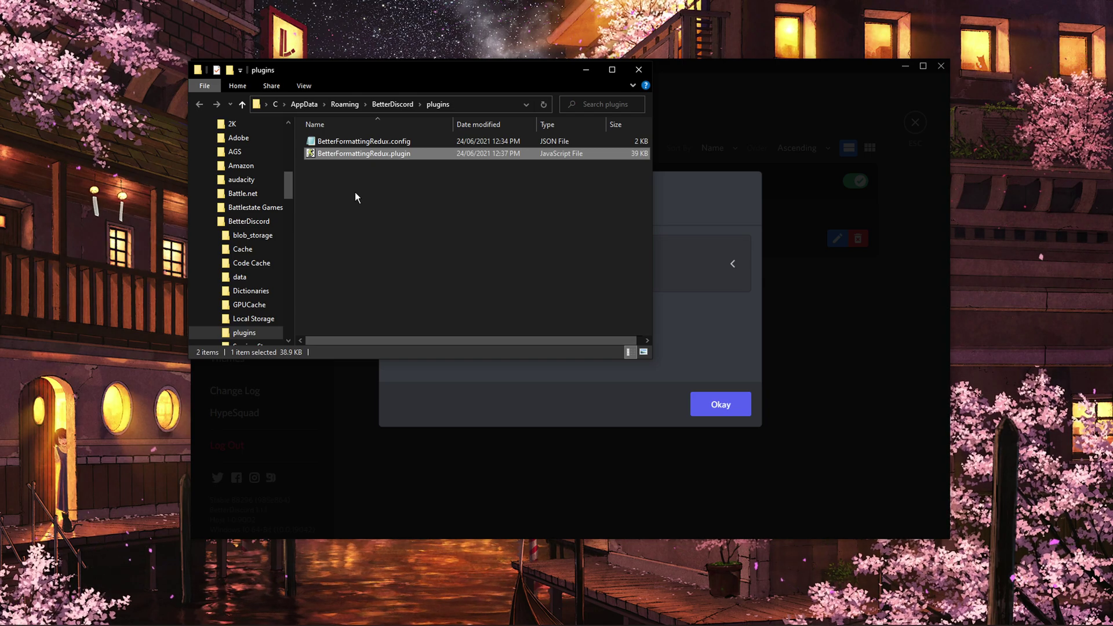
{"action": "left_click", "coordinate": [632, 75]}
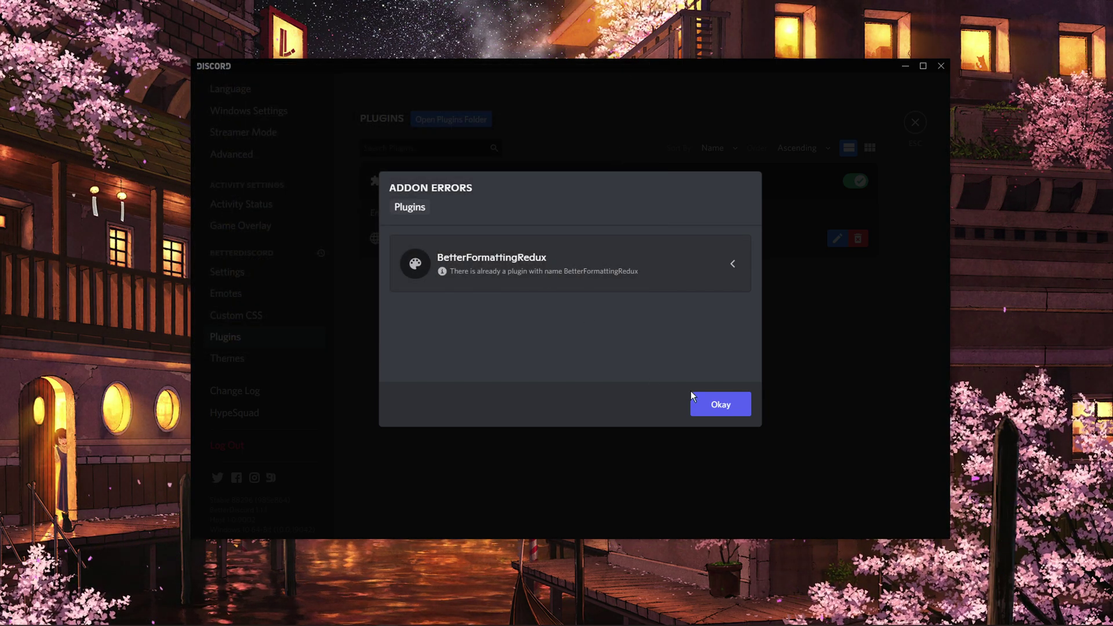
Dismiss the duplicate-plugin error, toggle BetterFormattingRedux off and on, and close settings
{"action": "left_click", "coordinate": [717, 405]}
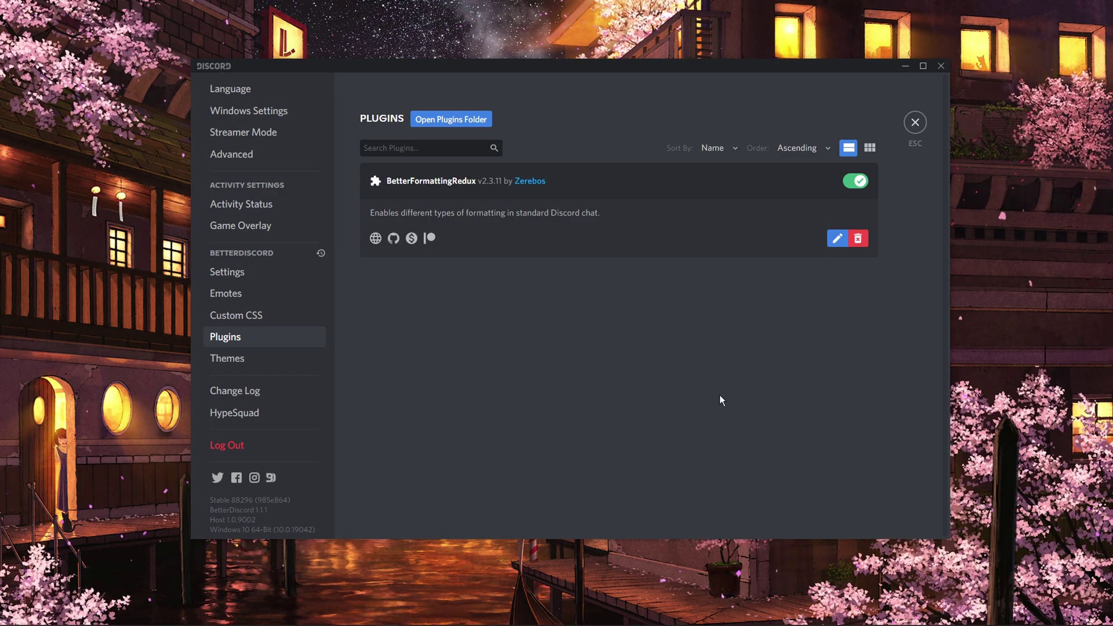
{"action": "left_click", "coordinate": [859, 184]}
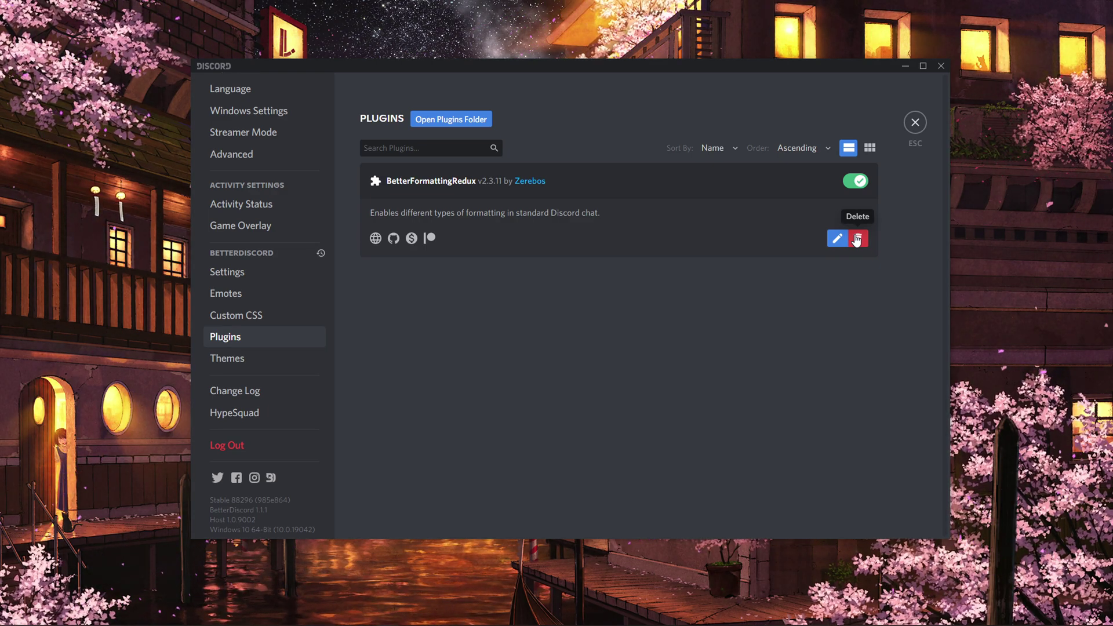
{"action": "left_click", "coordinate": [911, 134]}
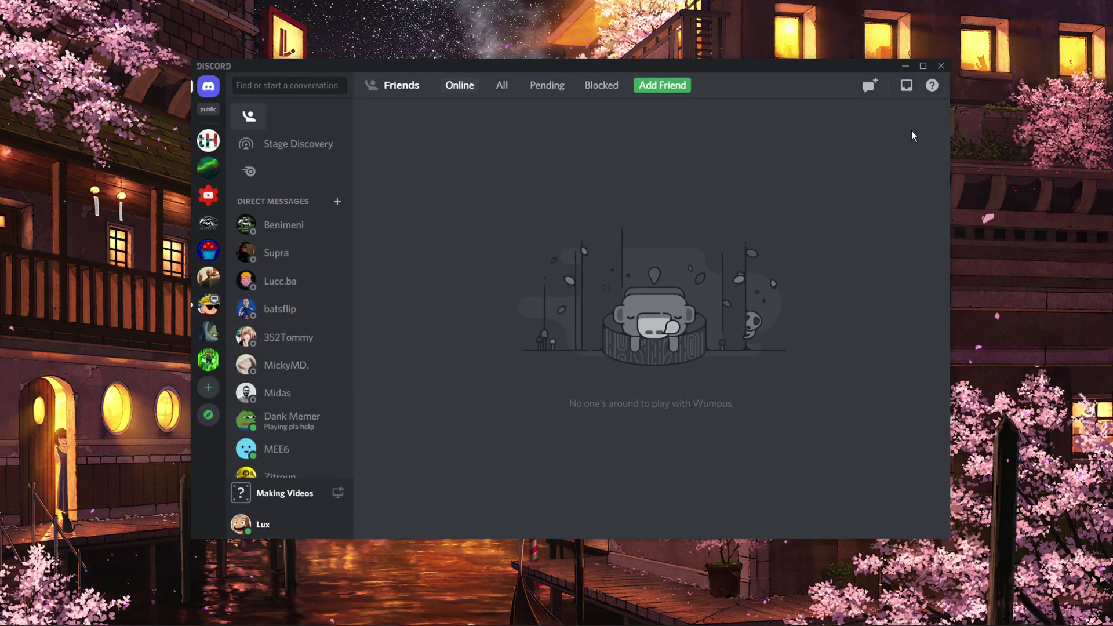